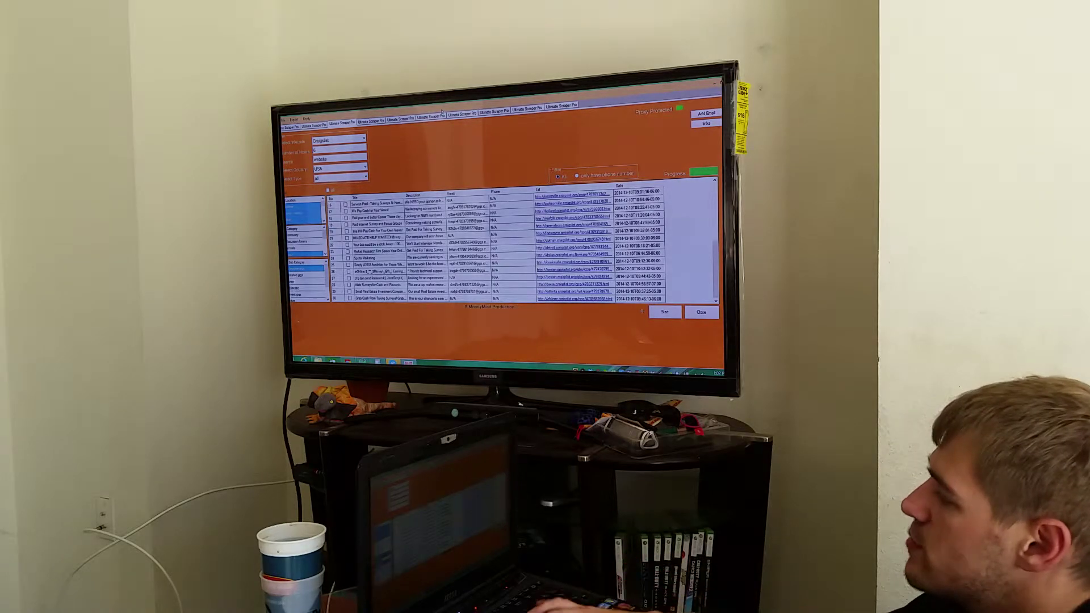
Clear the old results and launch a new Craigslist scrape for the USA
click(664, 312)
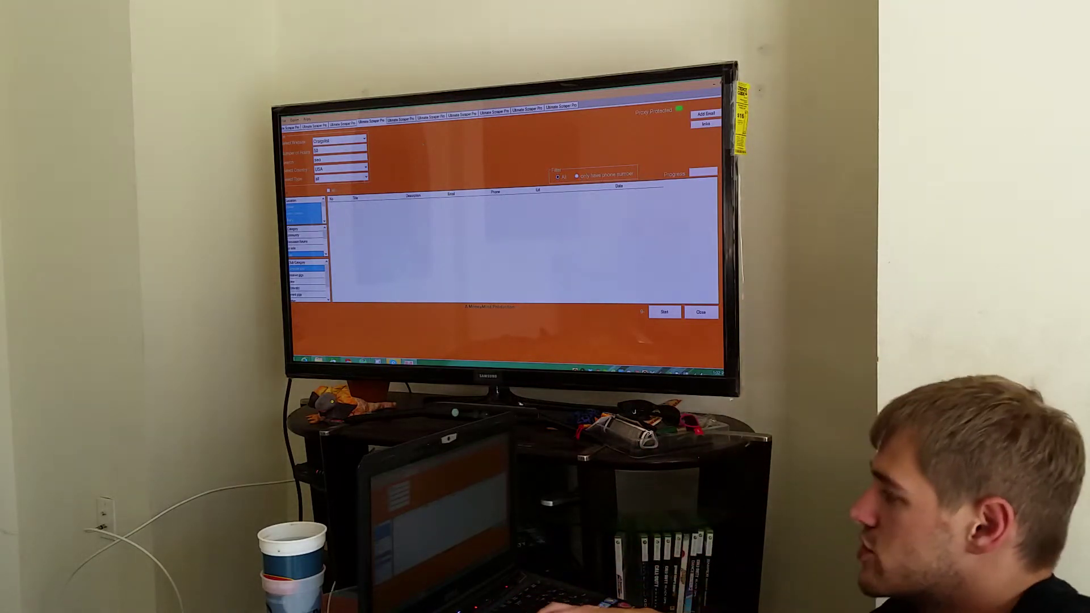
Collect Craigslist listings, mark one for bulk email, preview the email form, and keep only ads with phone numbers
key(Return)
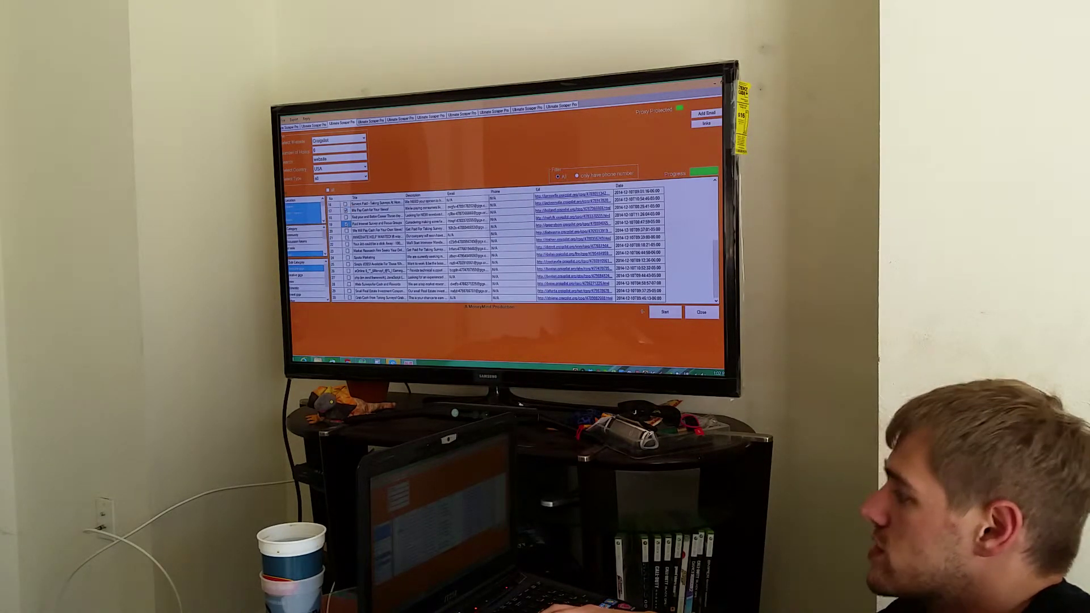
click(347, 264)
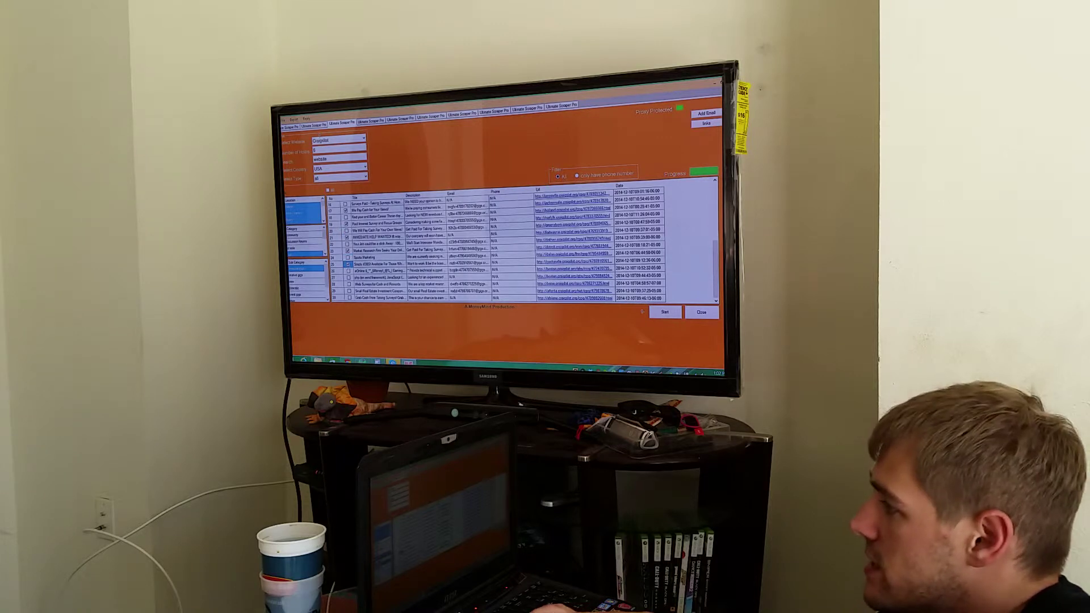
key(Return)
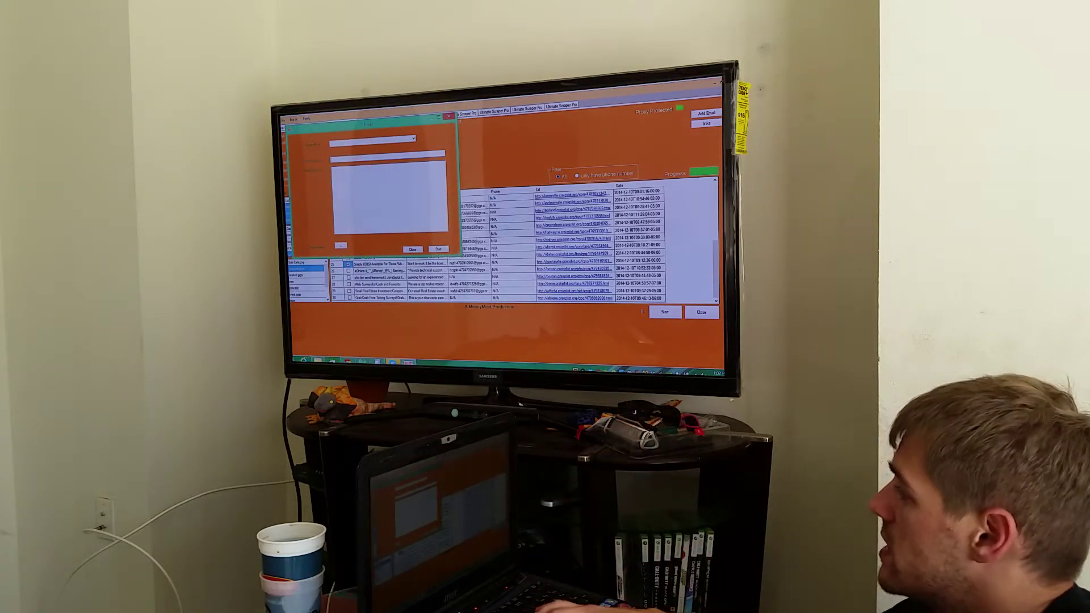
key(Escape)
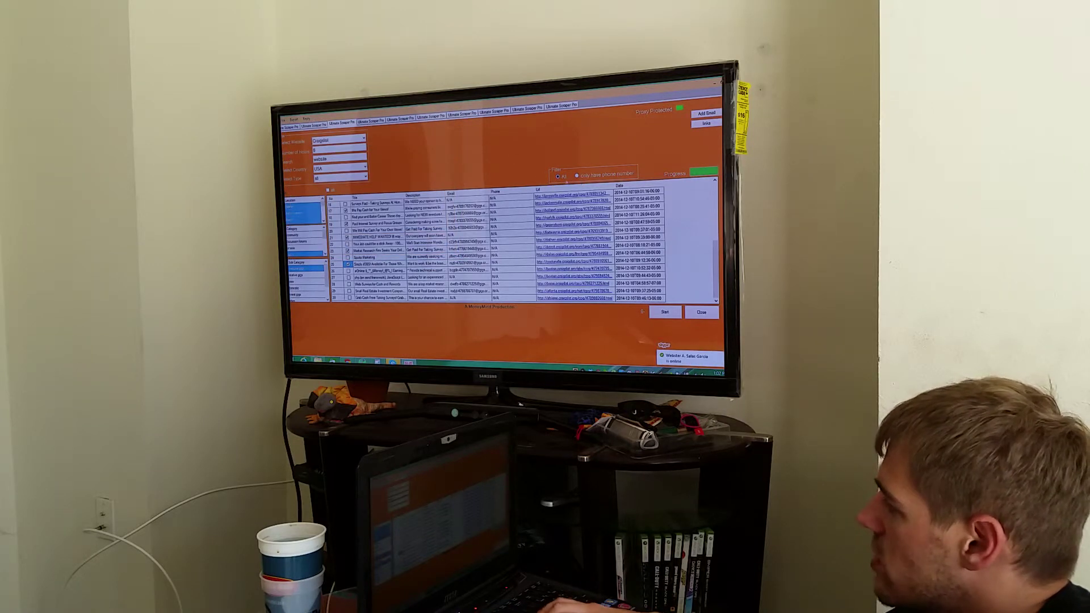
click(579, 175)
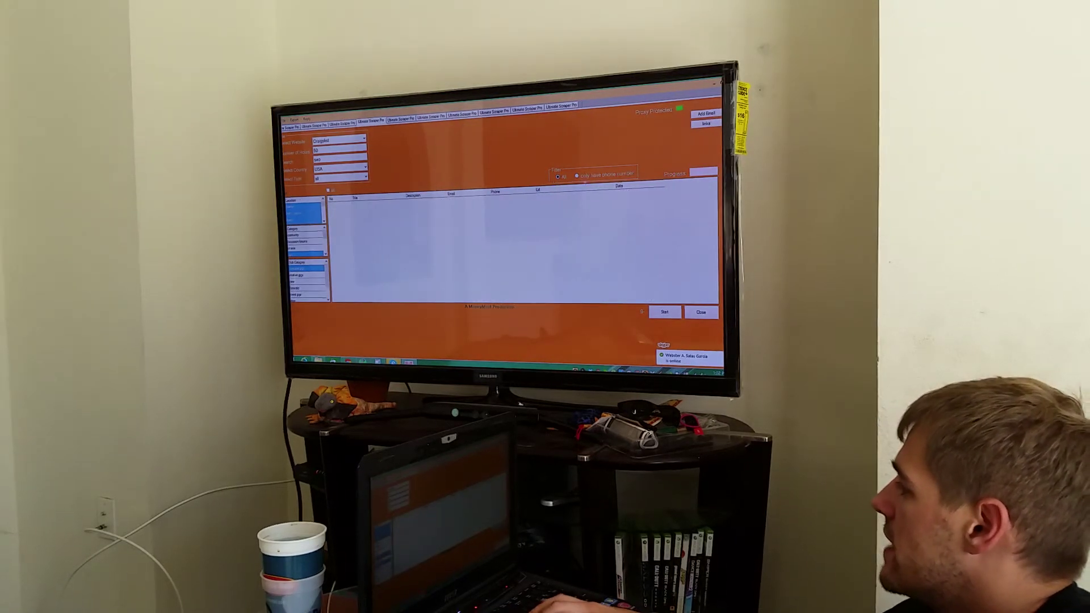